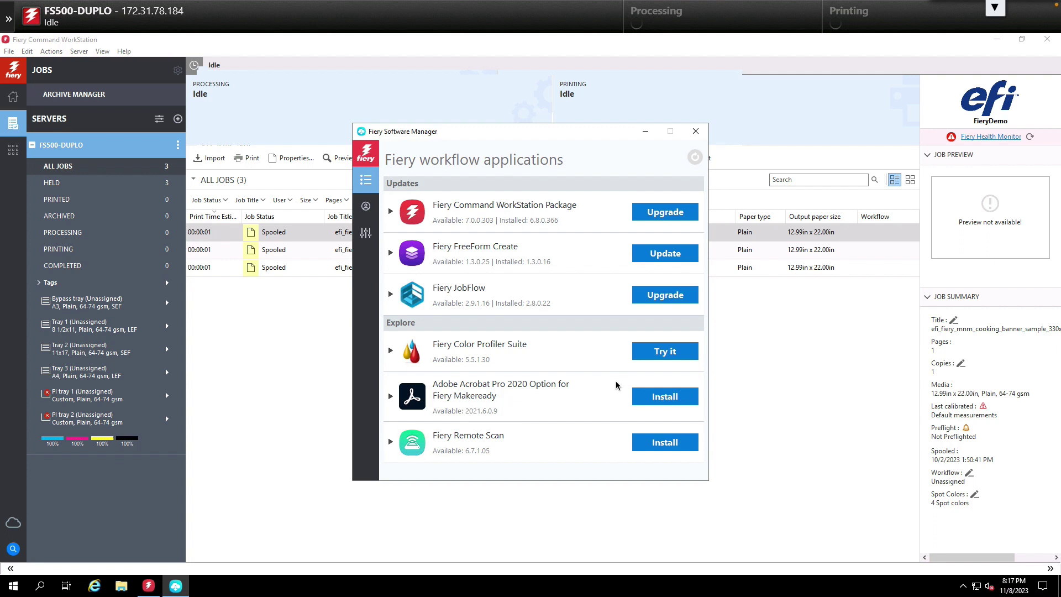
- Start the Command WorkStation upgrade and submit a new Fiery account with the user's e-mail and country United States of America
click(655, 215)
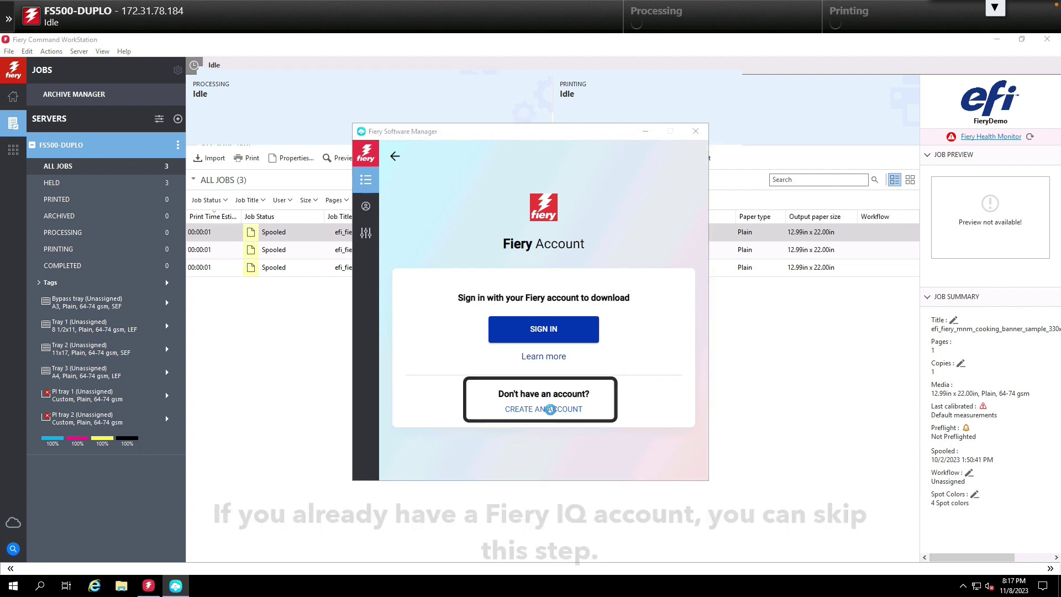
click(550, 410)
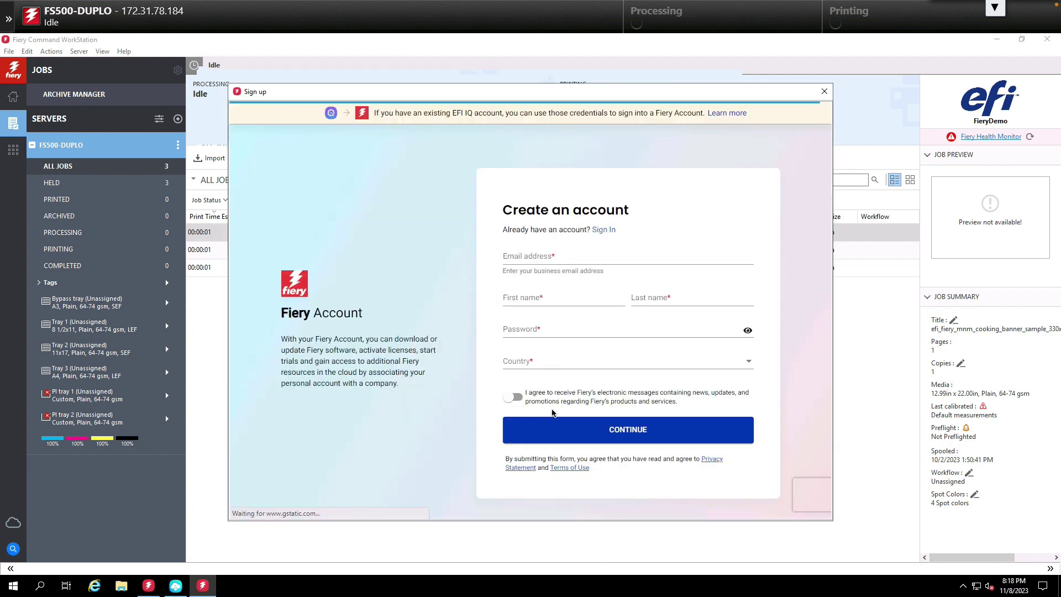
click(576, 258)
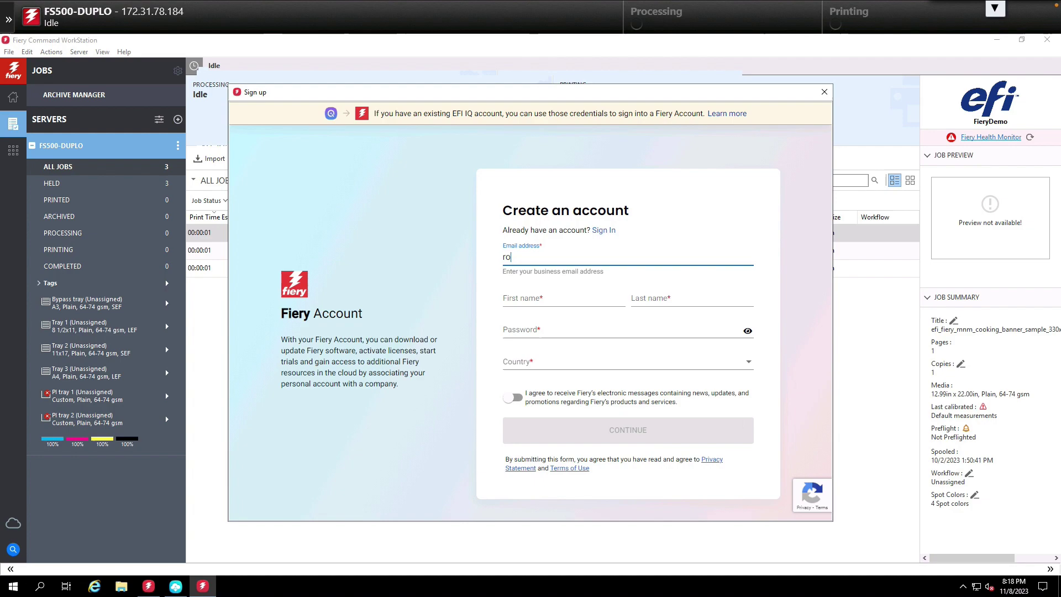
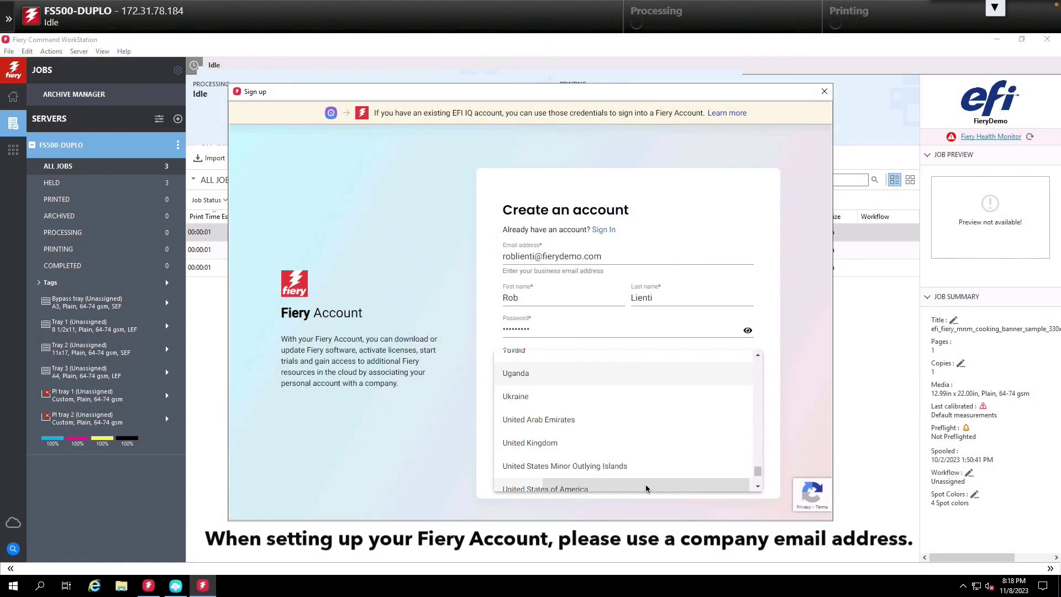
click(655, 487)
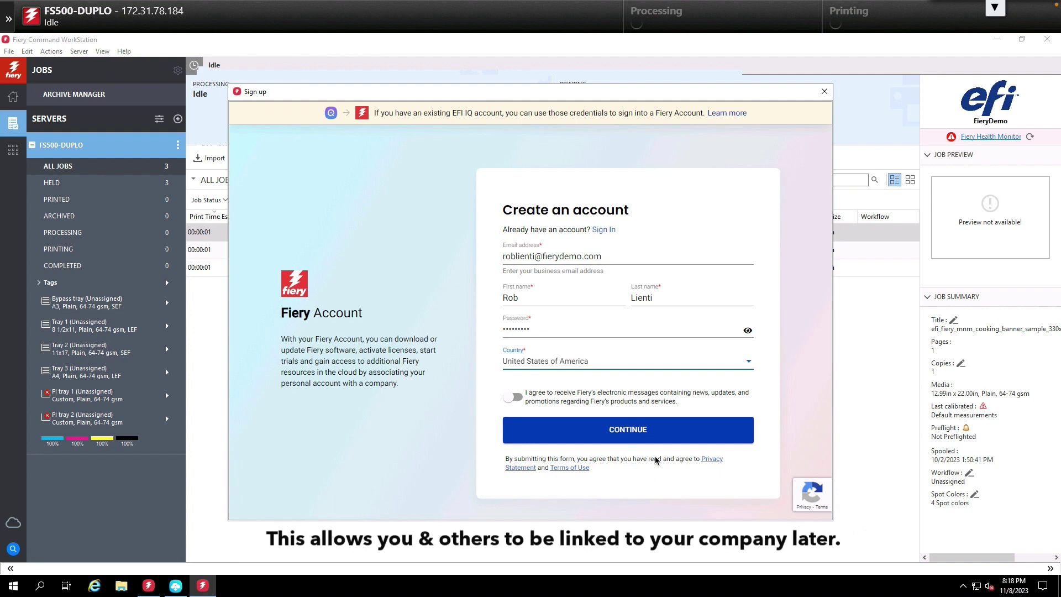
click(623, 431)
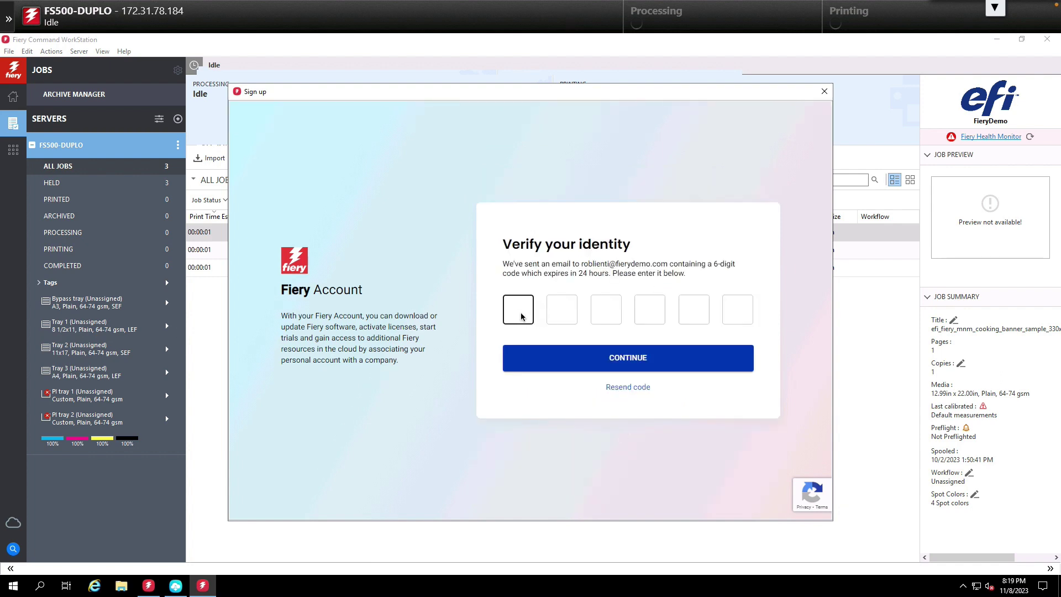
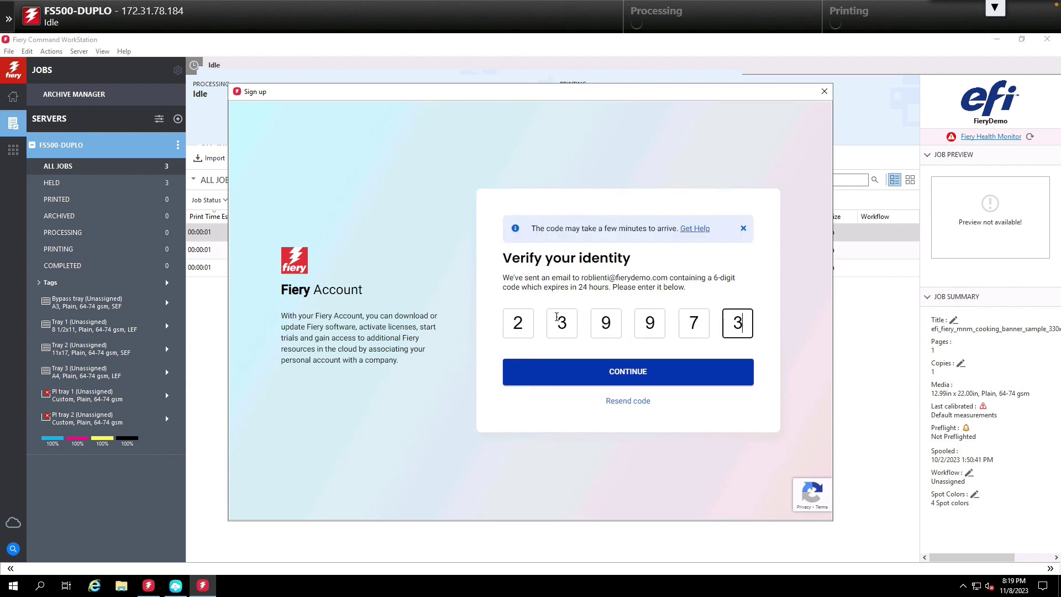
- Enter the emailed six-digit verification code, then approve closing Fiery apps to run the upgrade
click(612, 376)
click(618, 352)
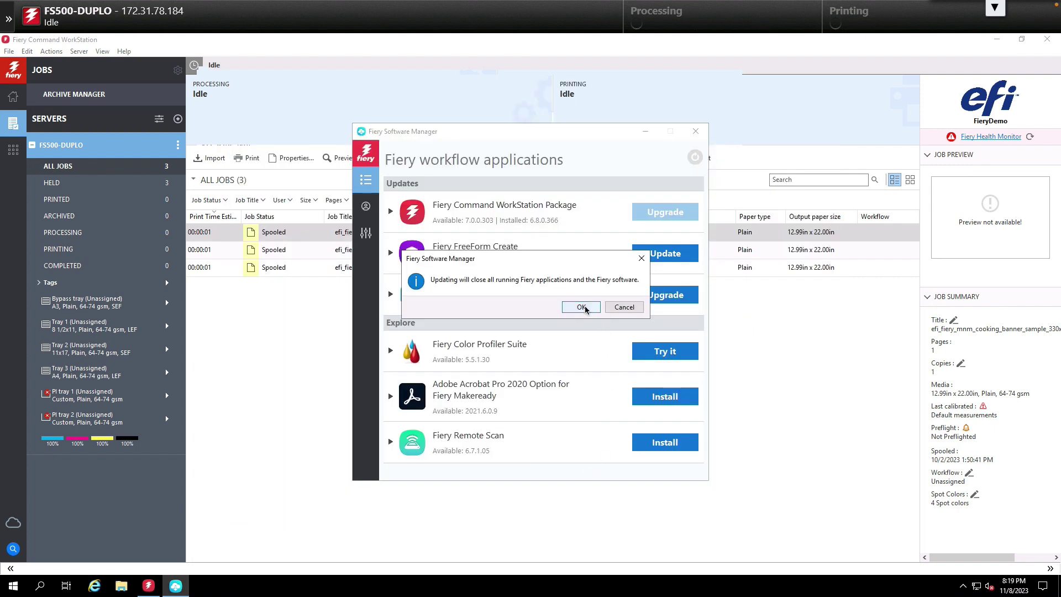
click(582, 307)
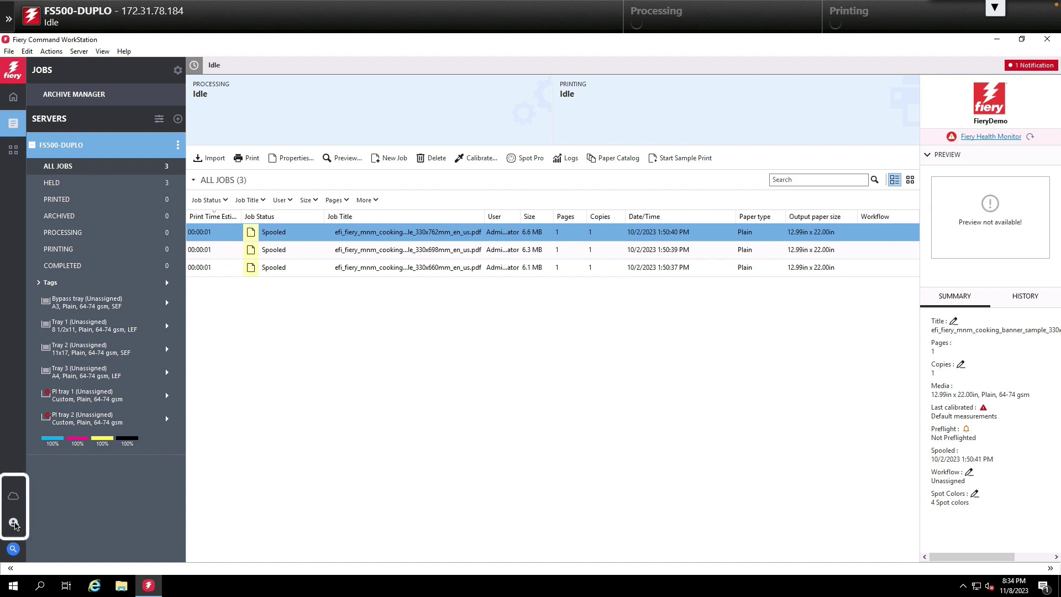
- From the account profile in the sidebar, go to Manage my account in the browser
click(14, 522)
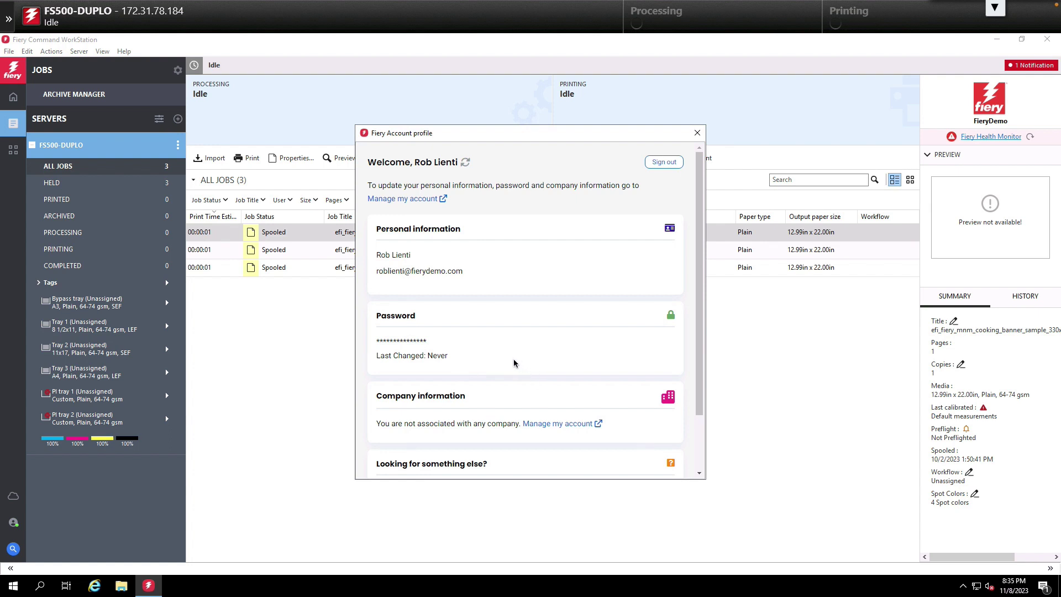
scroll(701, 354, down, 1)
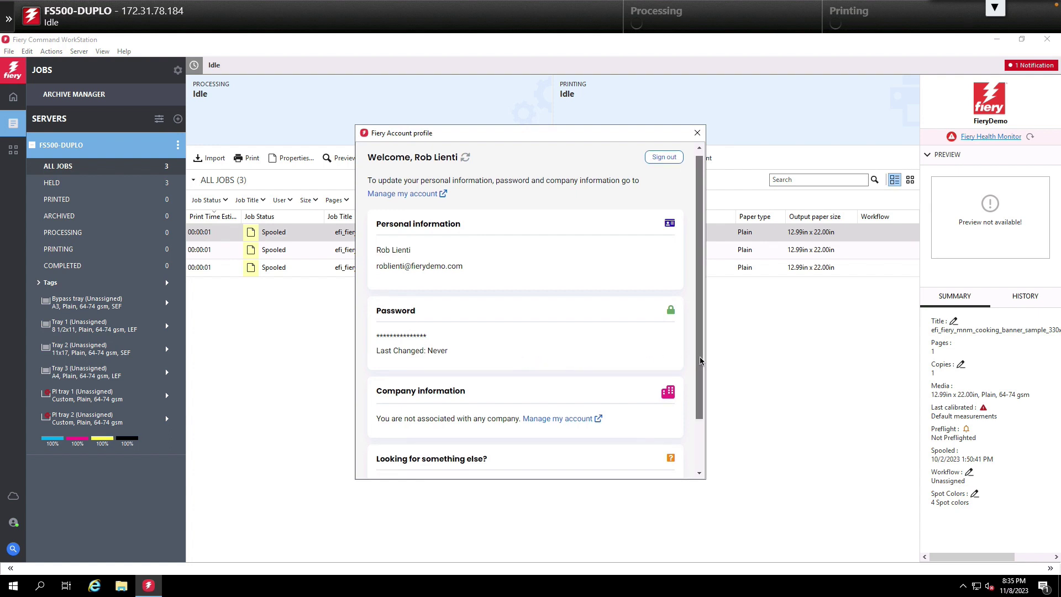
scroll(698, 384, down, 3)
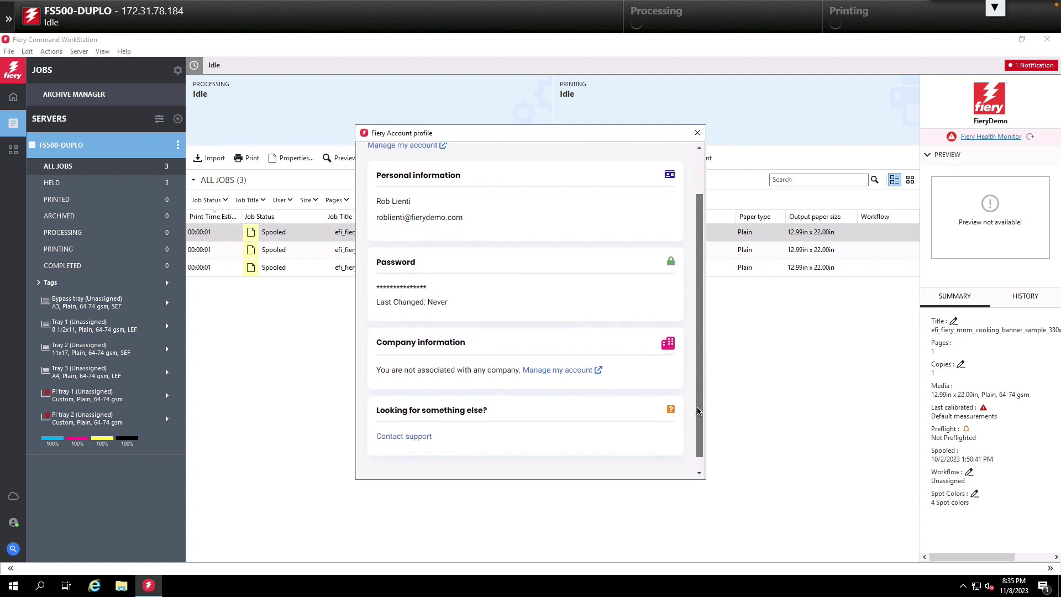
click(574, 361)
- Create the company account 'MBM Printing' with its address, country, zip code and state
scroll(413, 448, down, 1)
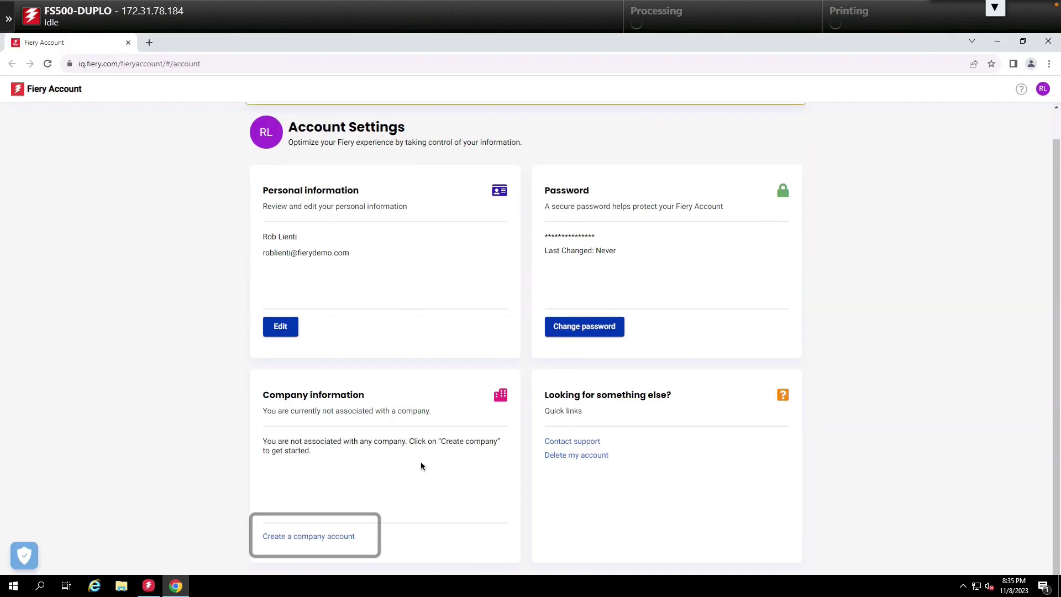
click(331, 536)
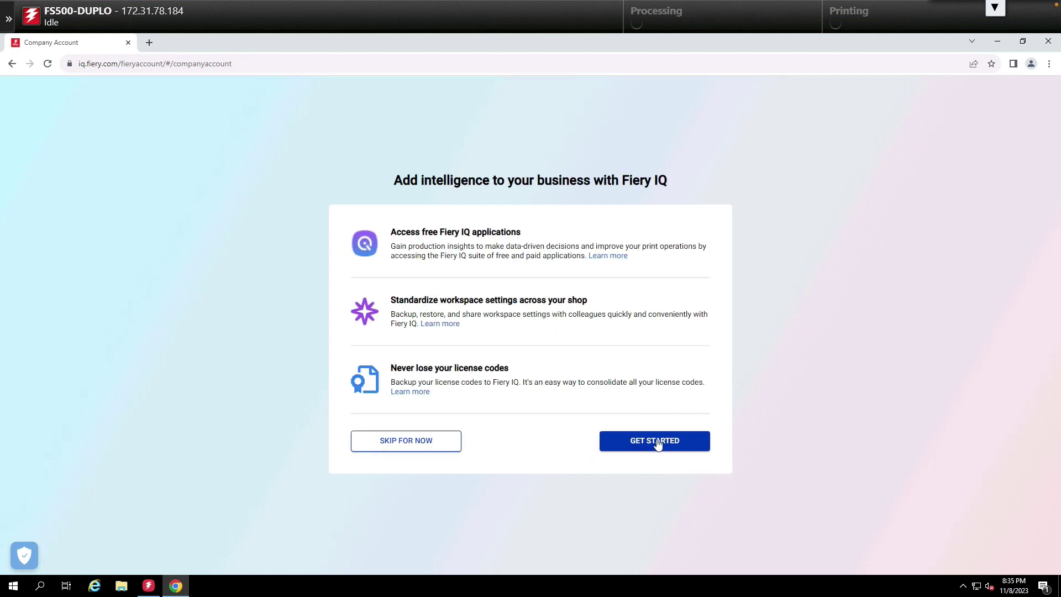
click(676, 448)
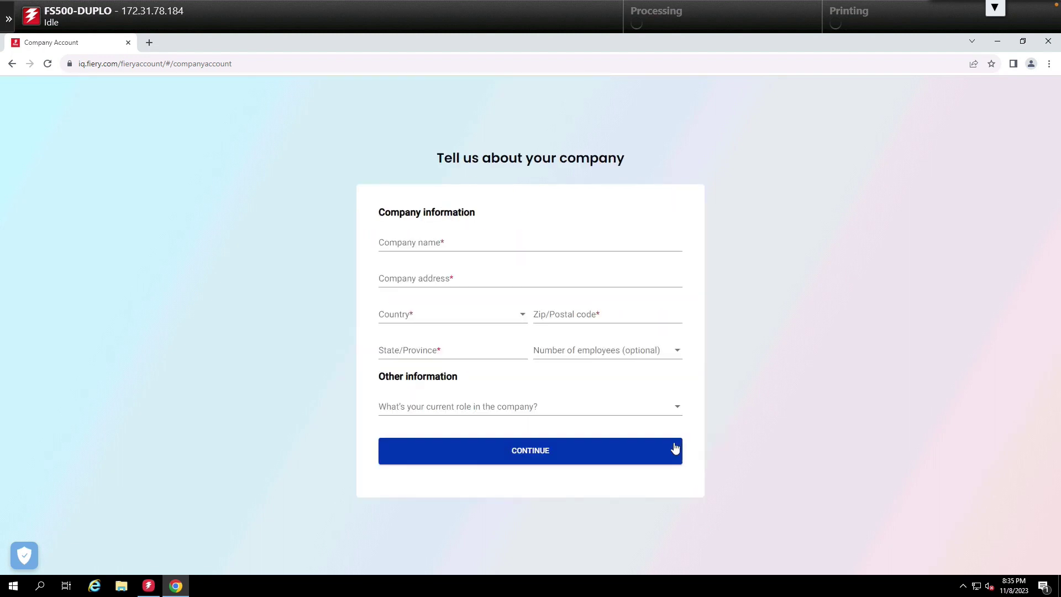
click(496, 241)
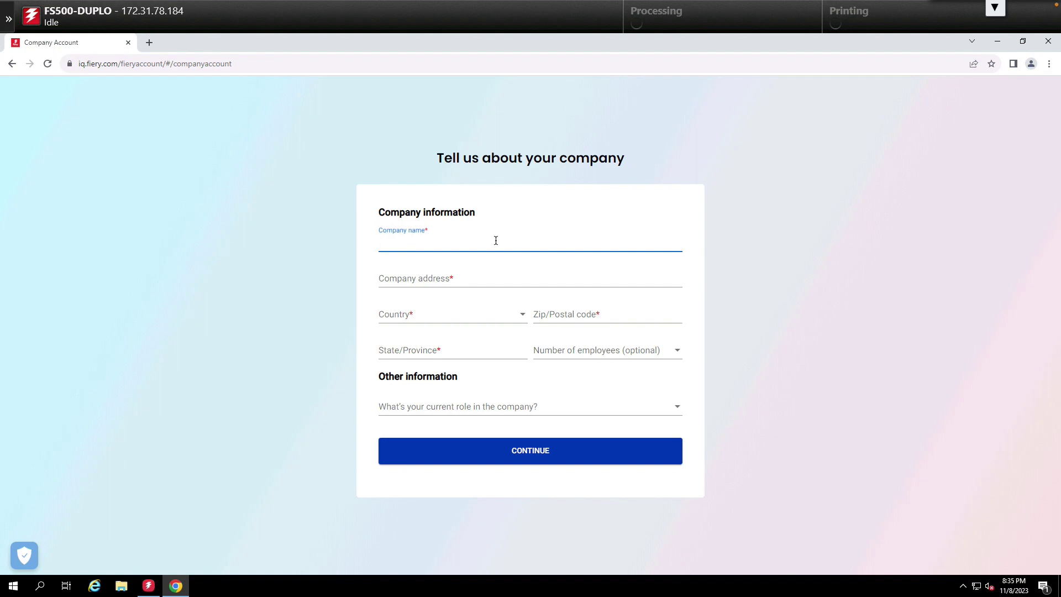
text(MBM Printing)
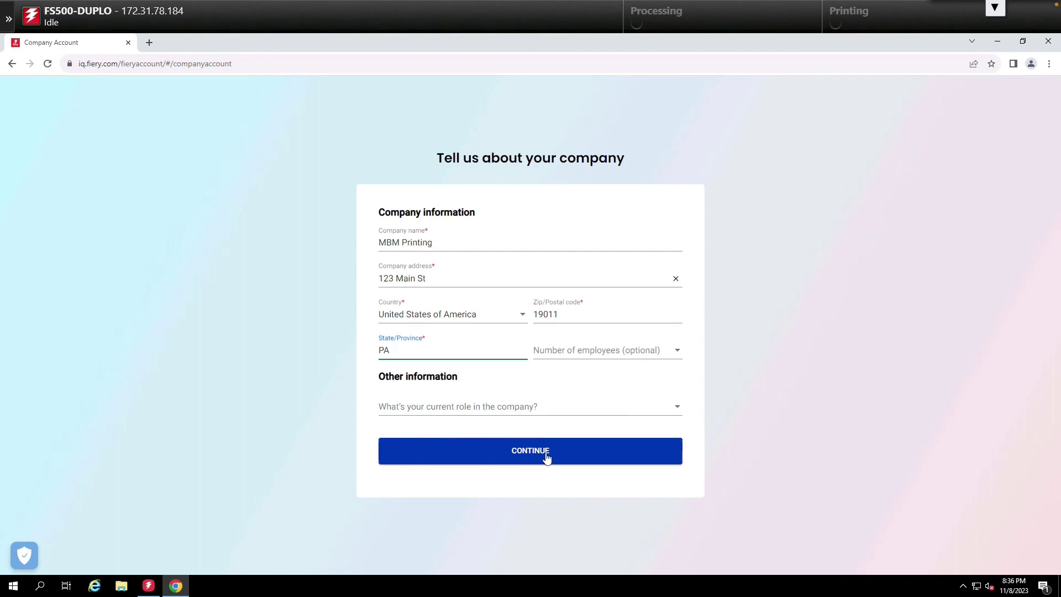
click(547, 457)
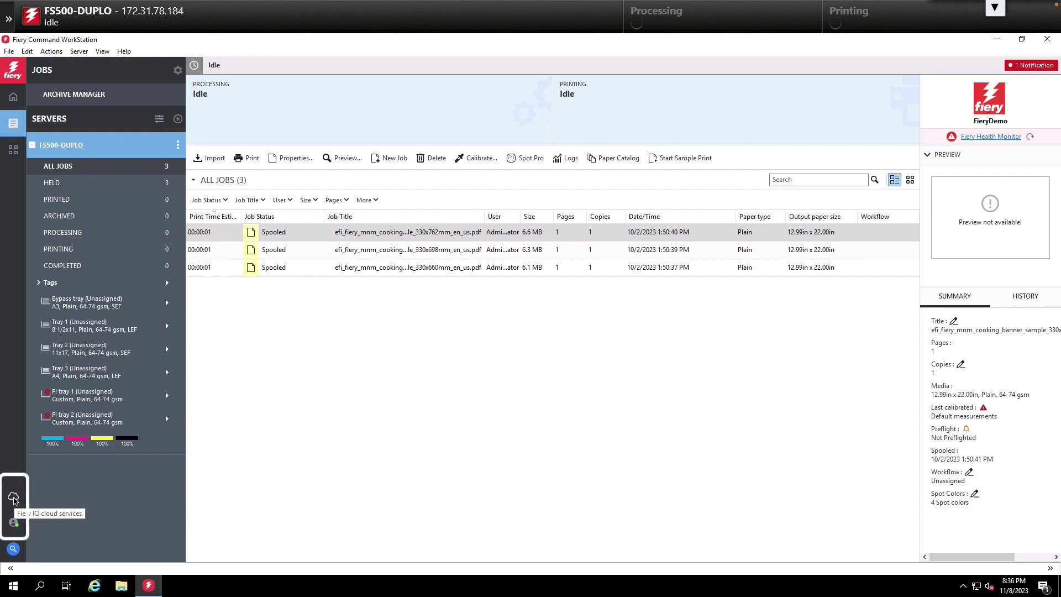
- Start Fiery IQ cloud services setup, switch on FS500-DUPLO, and continue to backup options
click(14, 497)
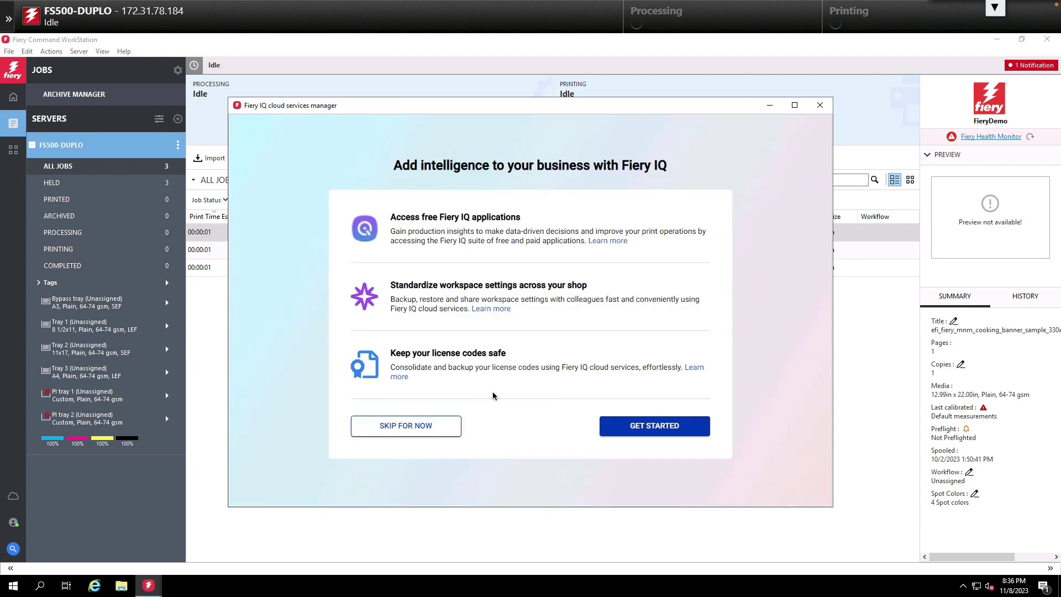
click(648, 430)
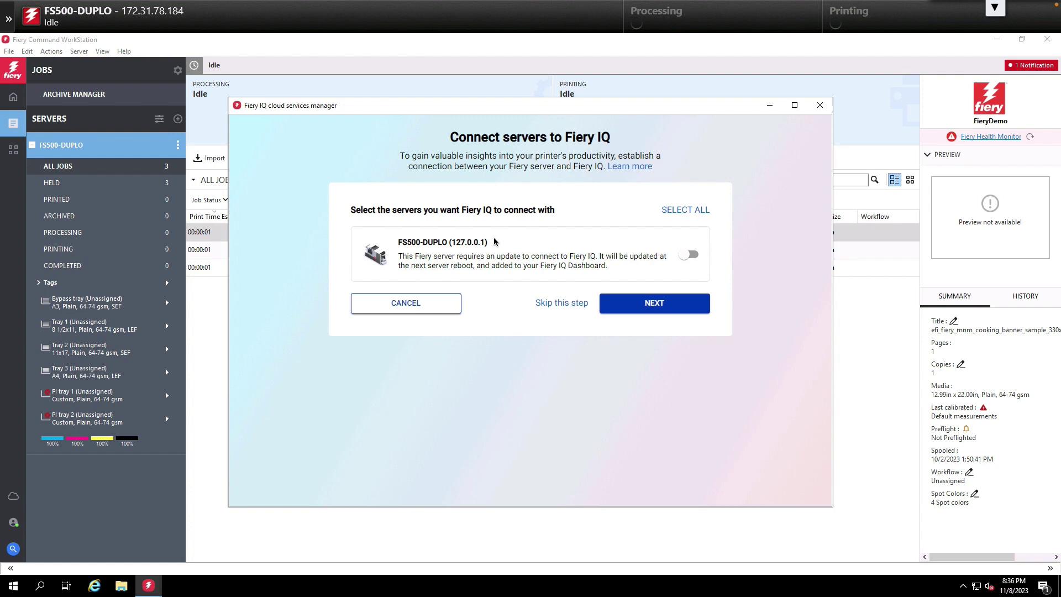
click(688, 256)
click(668, 309)
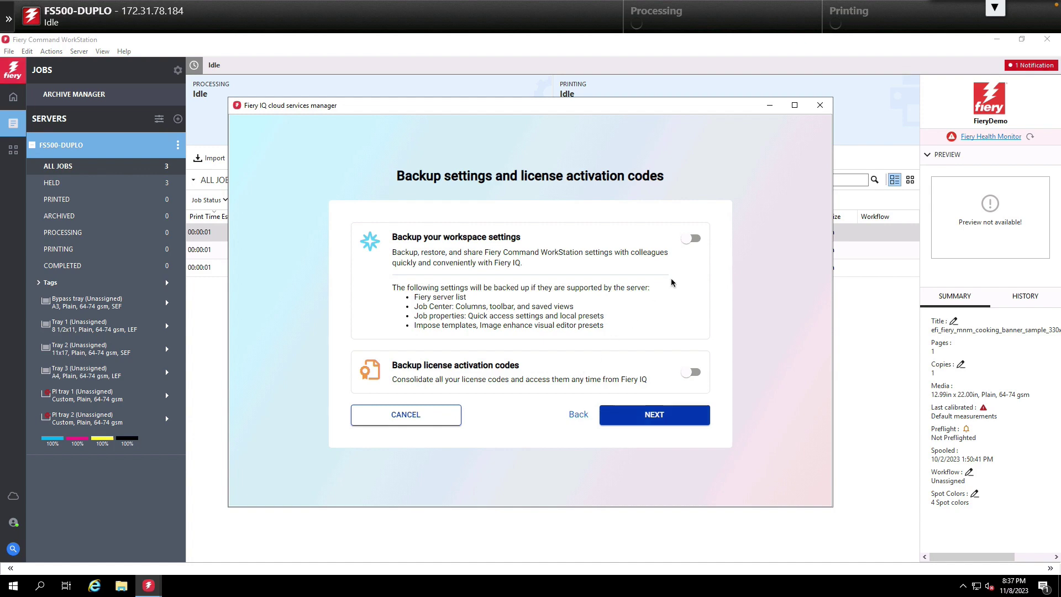
- Enable backup of workspace settings and license activation codes, then reboot the server
click(690, 239)
click(685, 373)
click(678, 422)
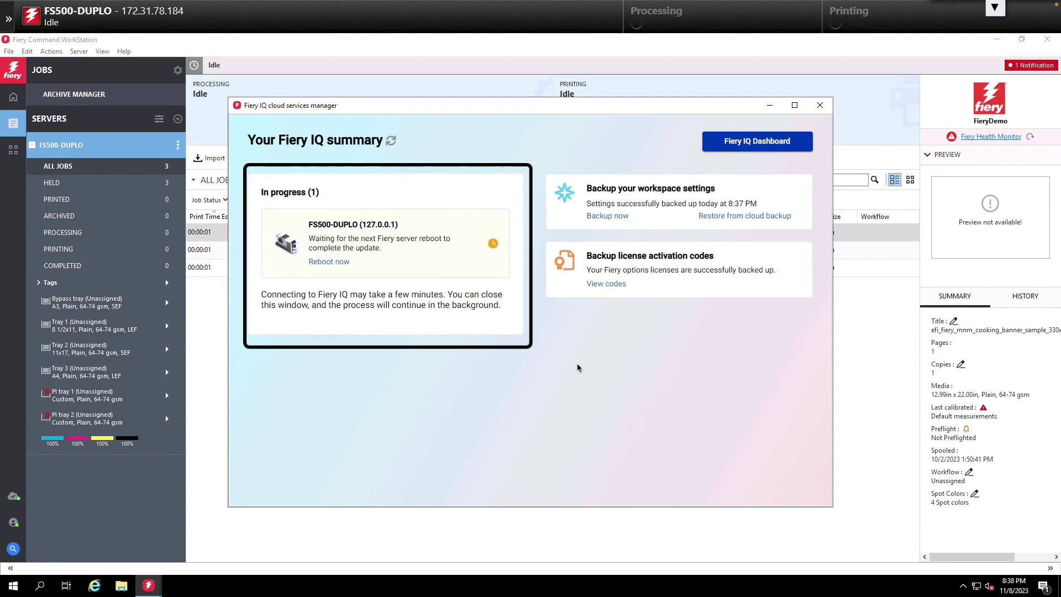
click(328, 261)
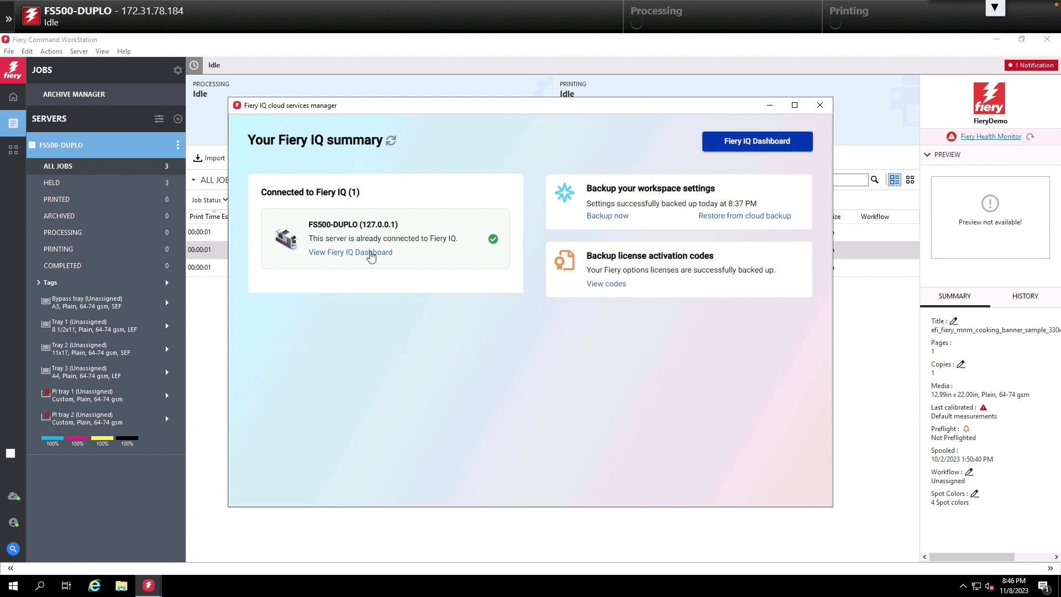
- Launch the Fiery IQ dashboard in the browser
click(371, 254)
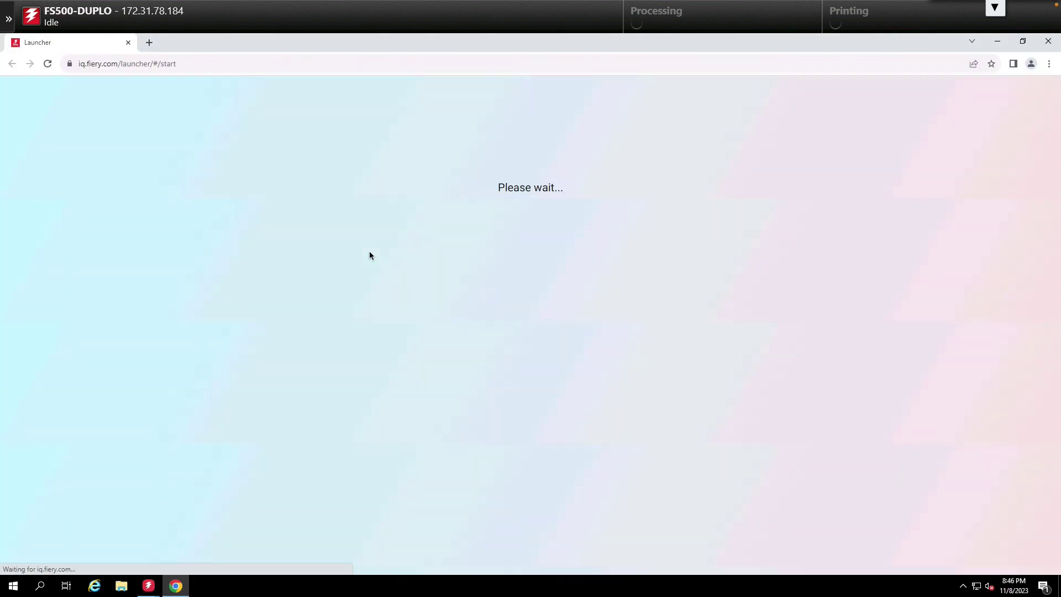